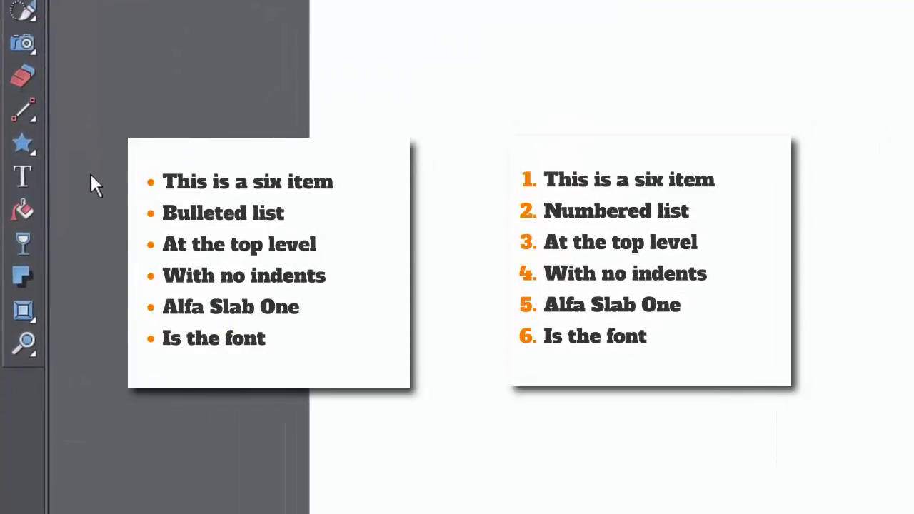
Create a bulleted text list on the page with items 'Enter some text' and 'New bullet here'
left_click(29, 176)
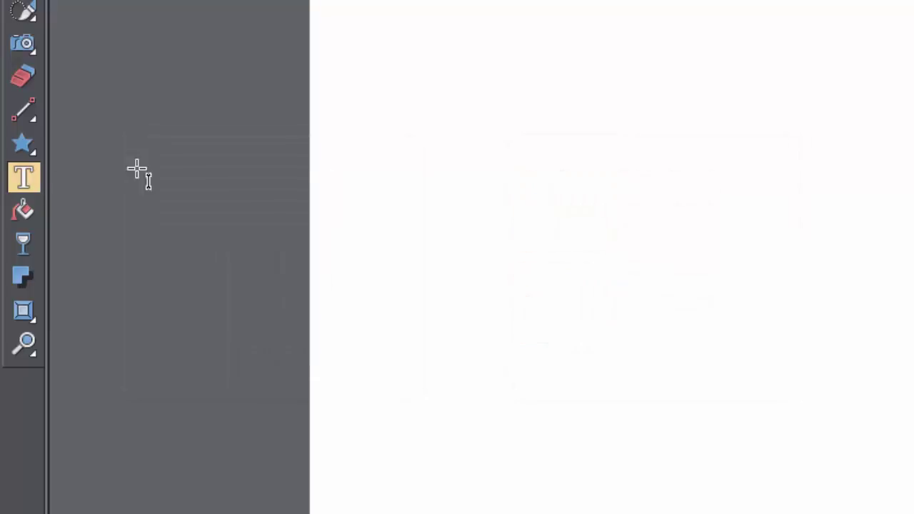
left_click(510, 195)
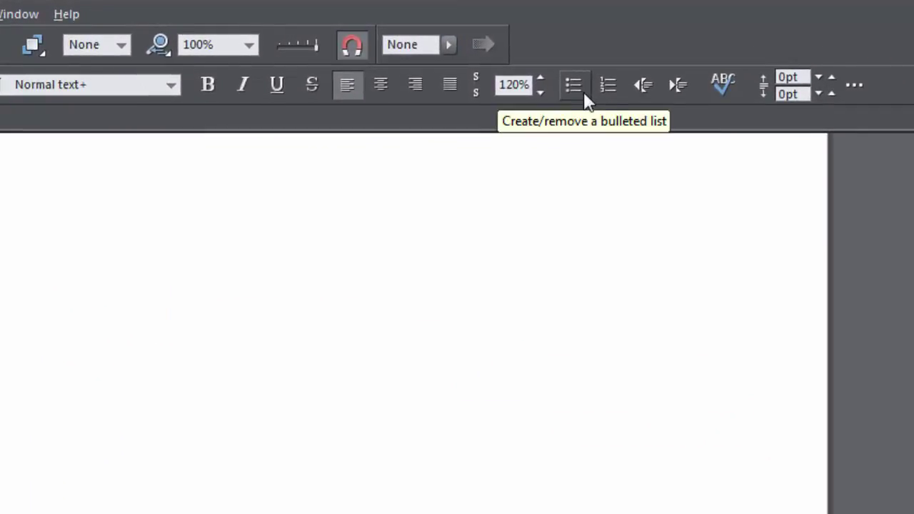
left_click(576, 88)
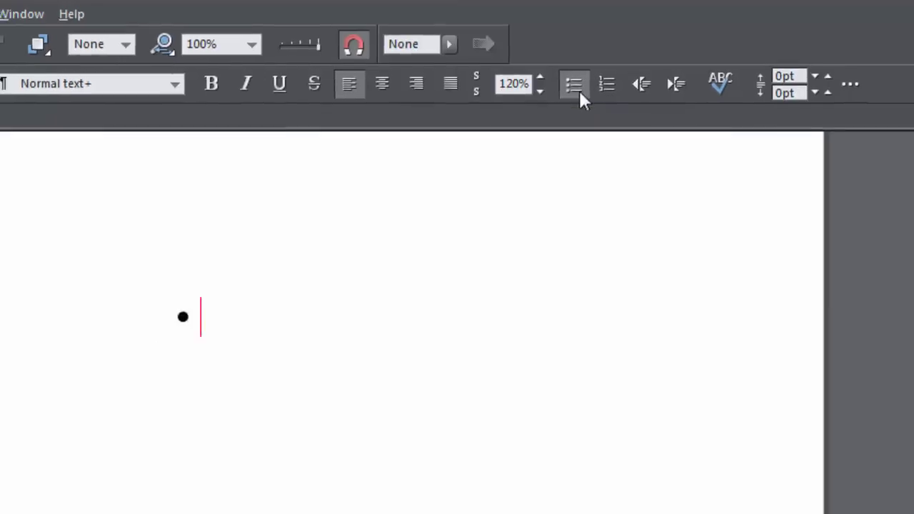
type("En")
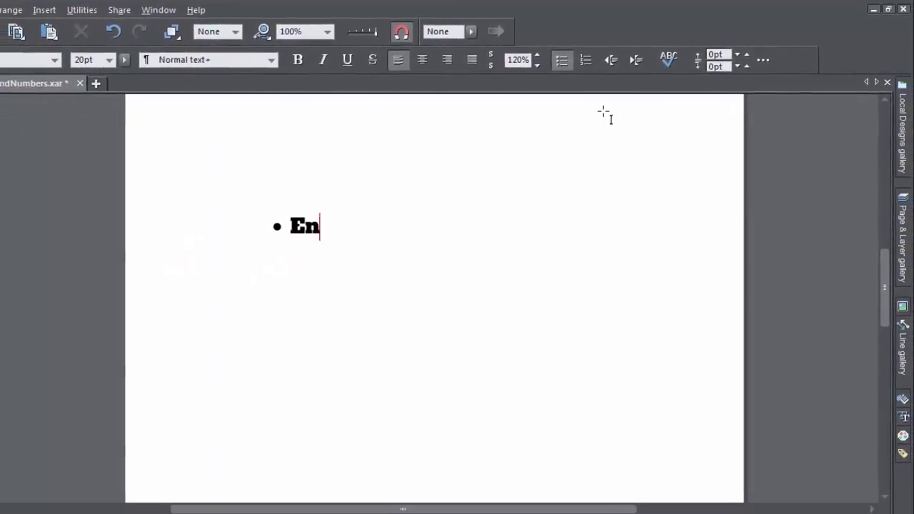
type("ter some t")
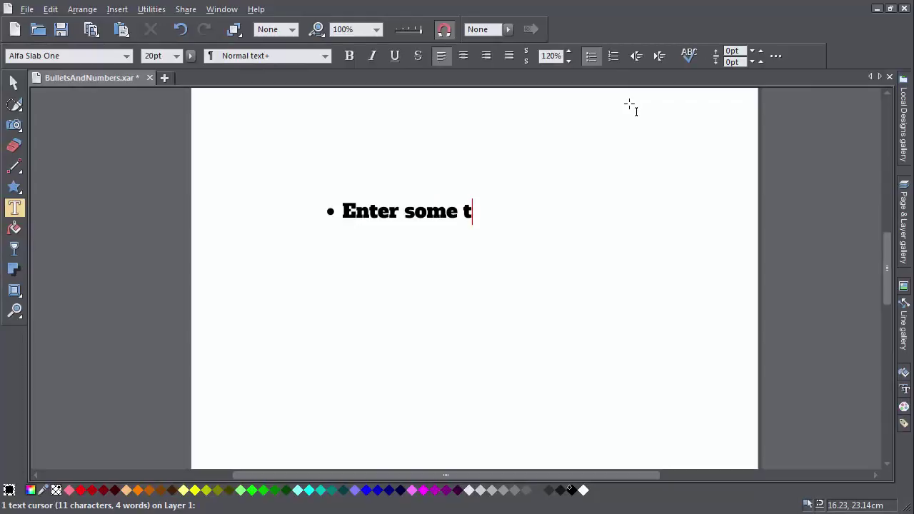
type("ext")
key("Return")
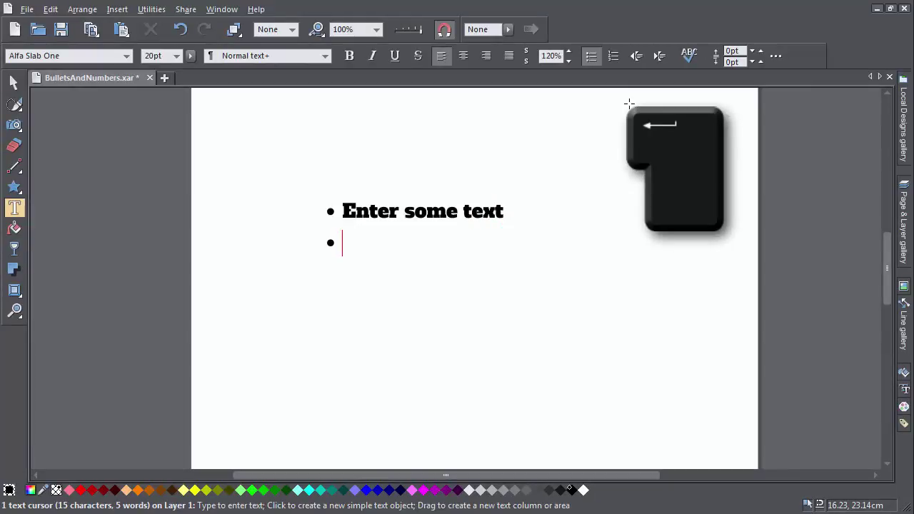
type("New bull")
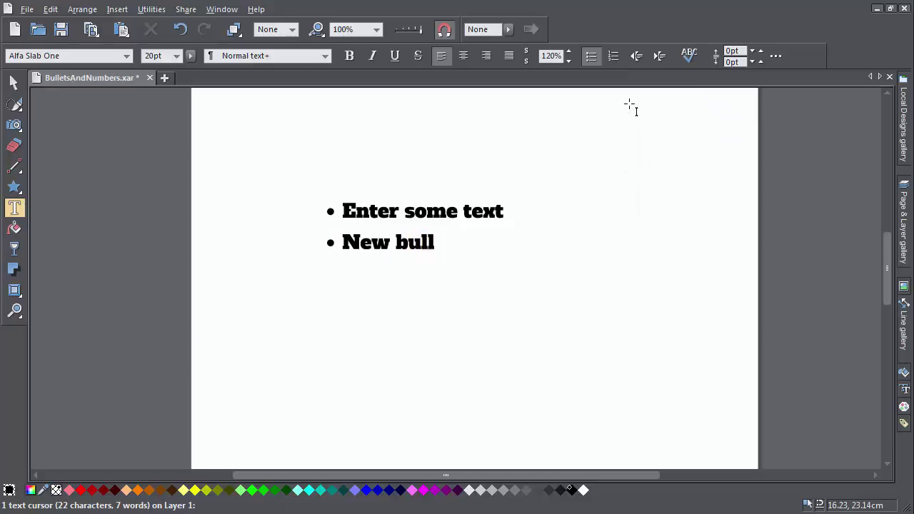
type("et here")
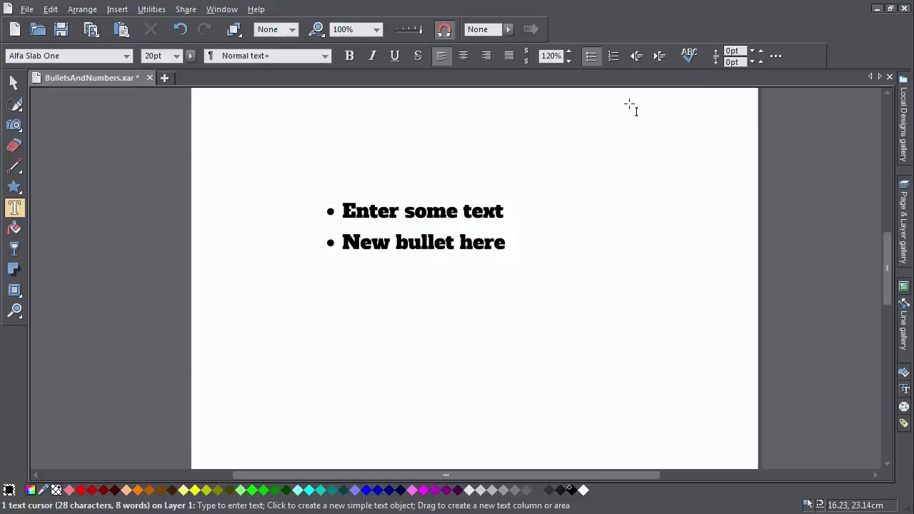
Add an unbulleted line 'new line here' beneath the second bullet
key("shift")
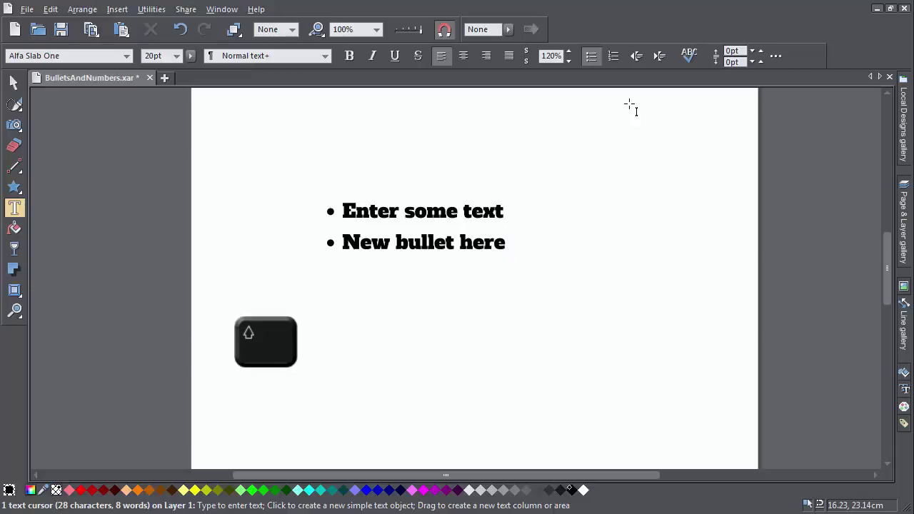
key("shift+Return")
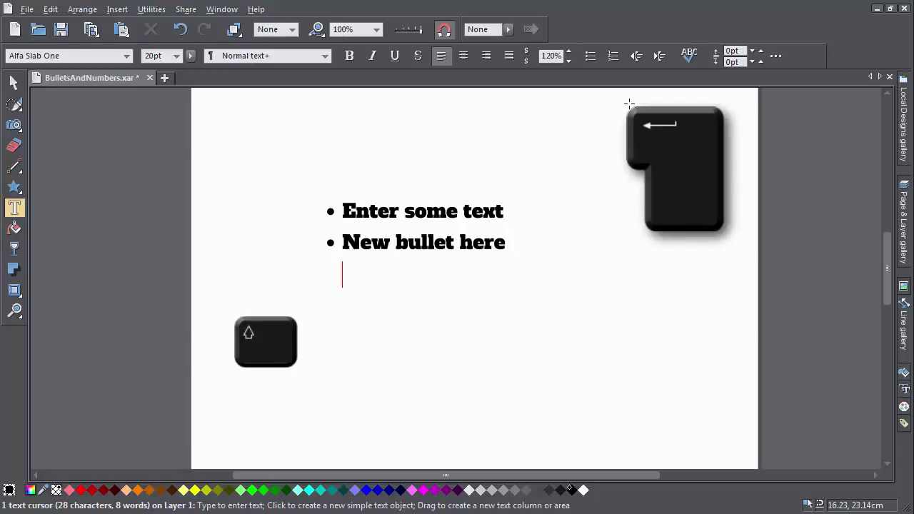
type("new")
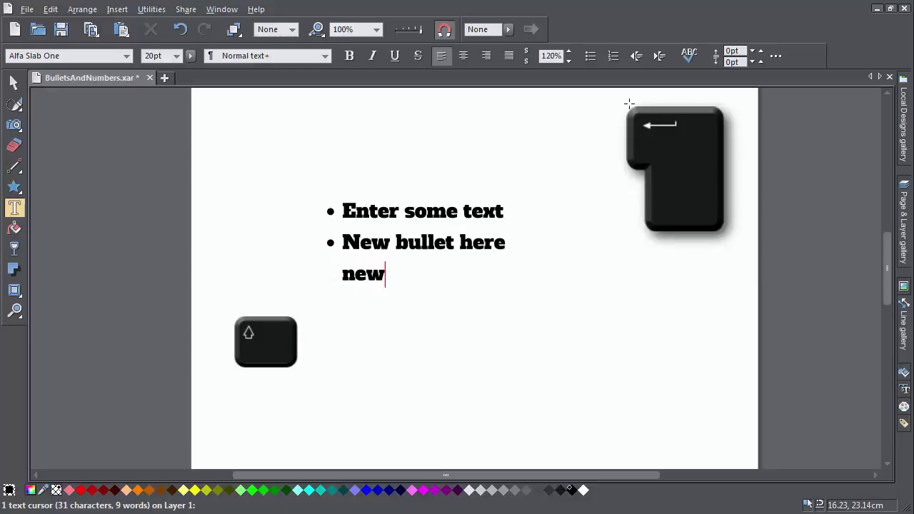
type(" line here")
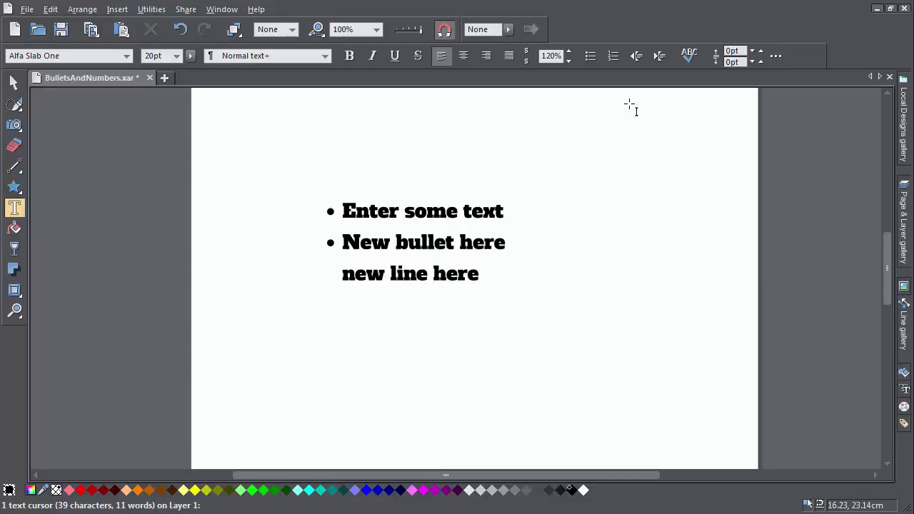
key("Return")
key("BackSpace")
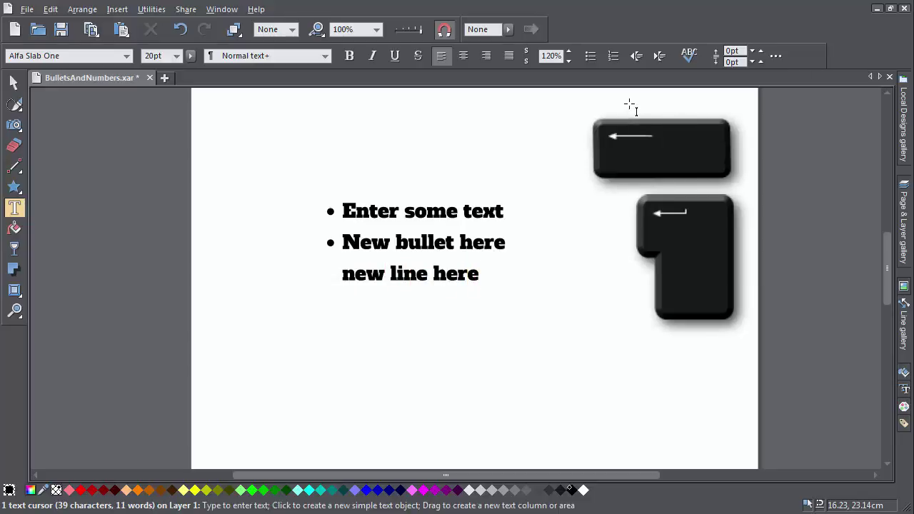
Add the unbulleted line 'and some more', then end the list with plain 'Normal text here'
key("Return")
key("BackSpace")
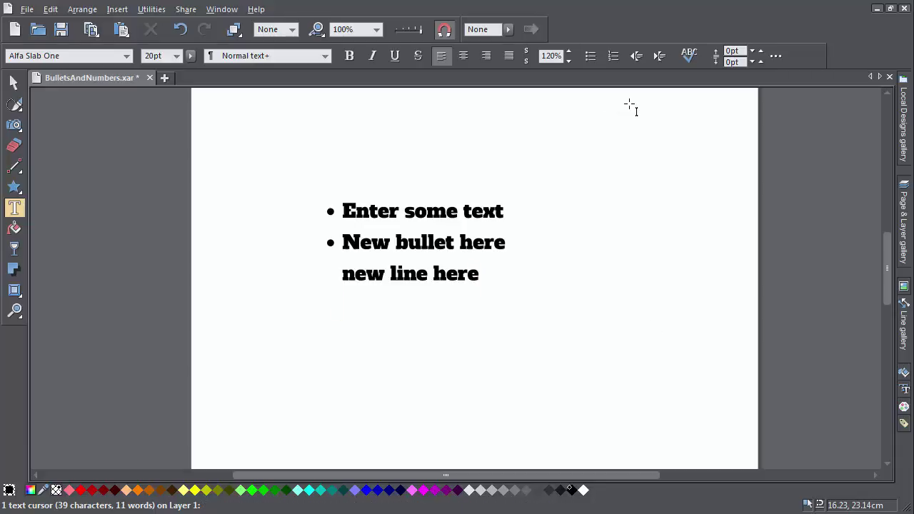
type("and some more")
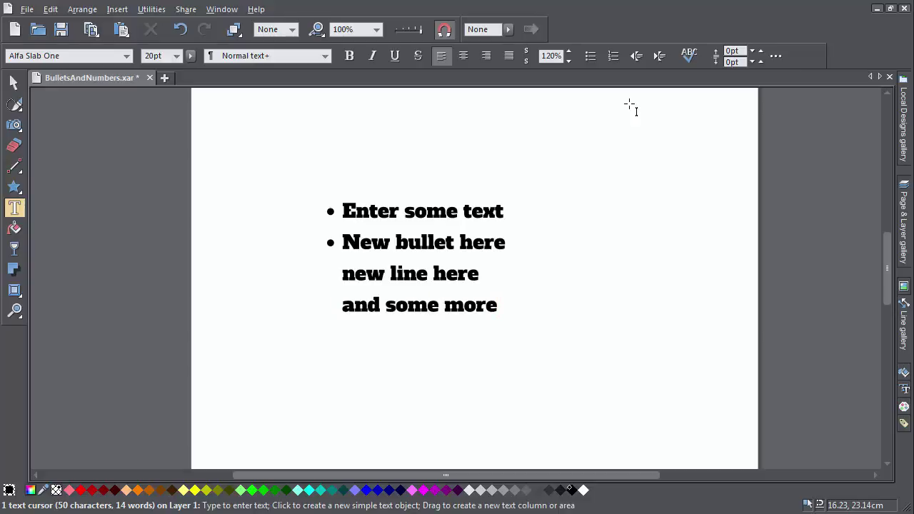
key("Return")
key("Return")
type("N")
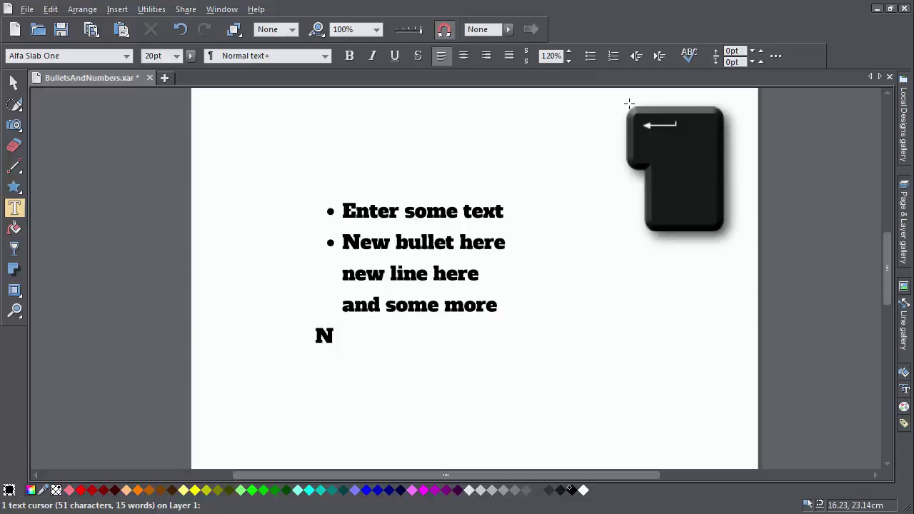
type("ormal text h")
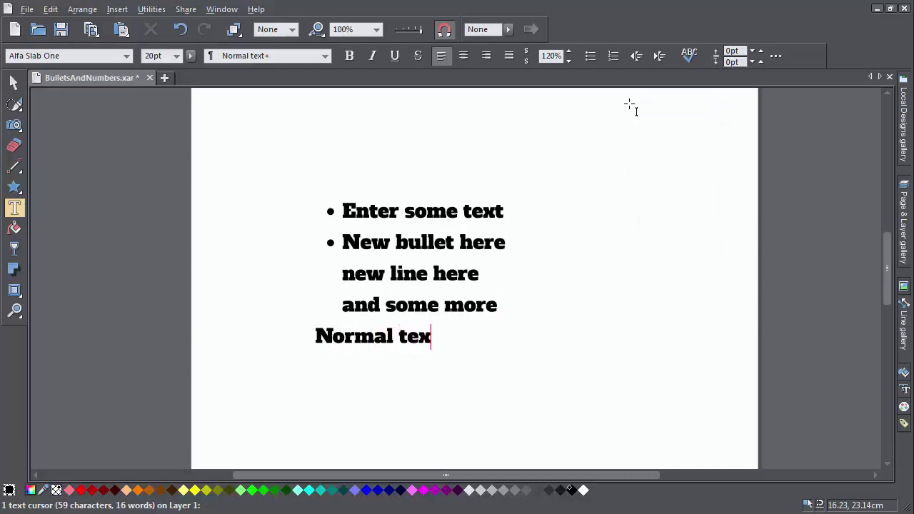
type("ere")
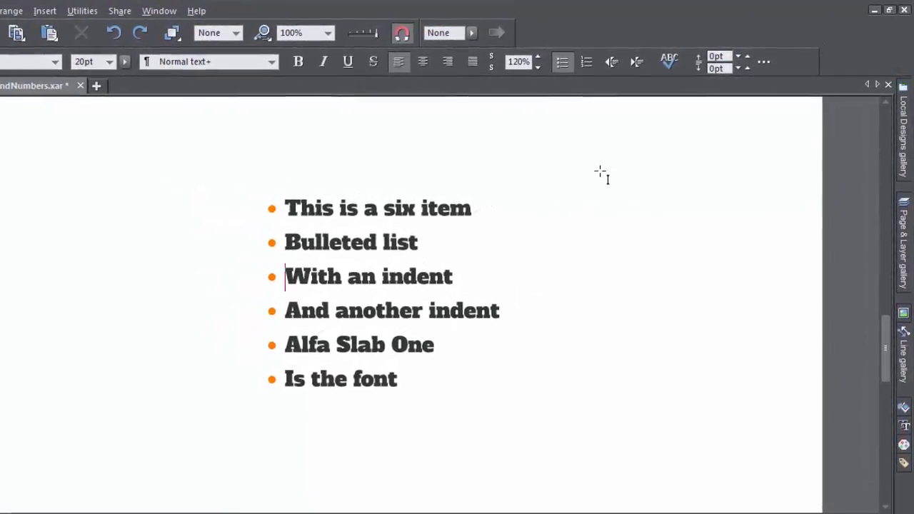
Indent the third item one level and the fourth item, 'And another indent', two levels
left_click(636, 62)
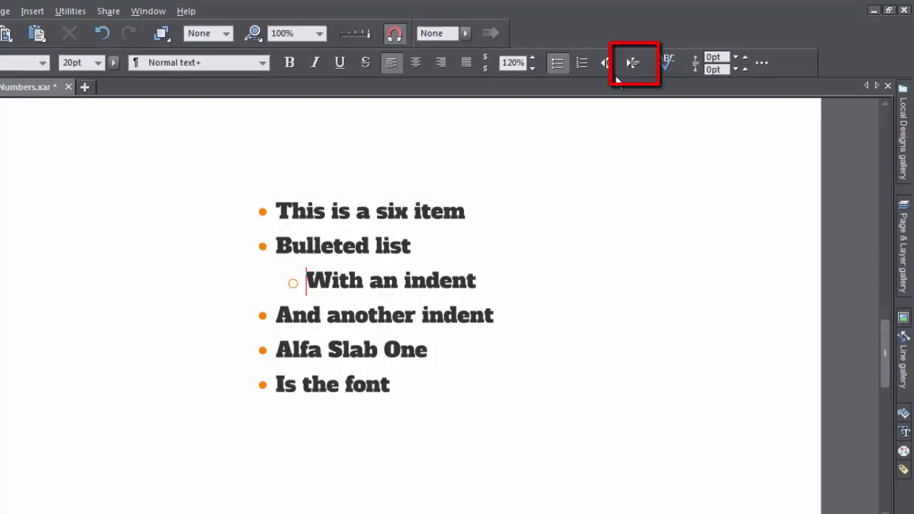
key("Down")
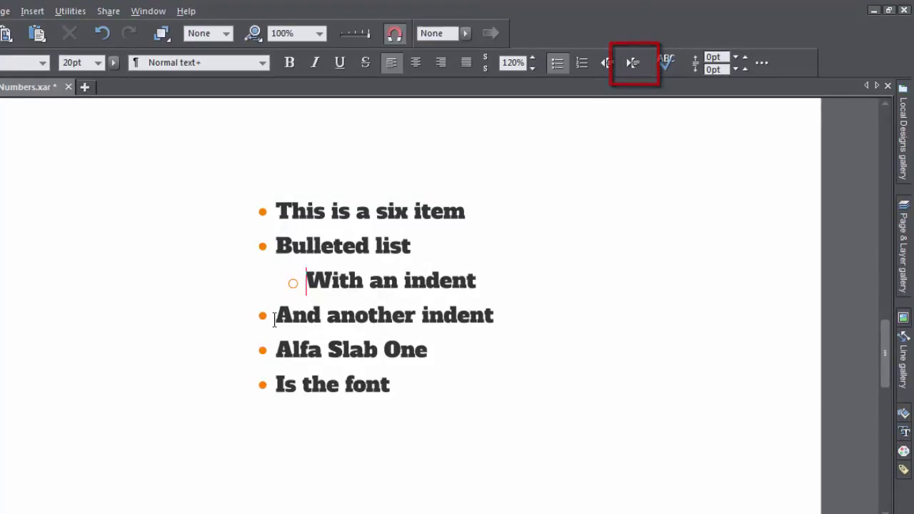
left_click(637, 67)
left_click(634, 64)
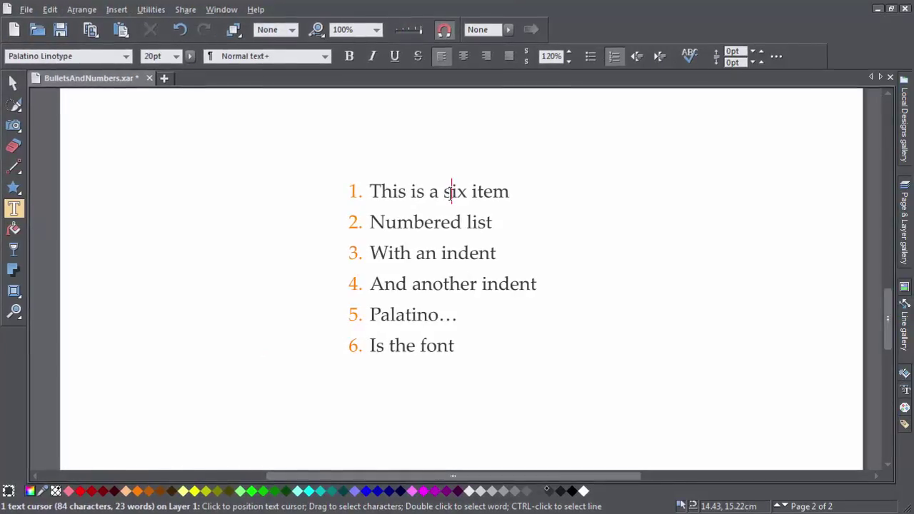
In List properties, try the a. and roman-numeral formats, then settle on '1., 2., 3.'
right_click(441, 190)
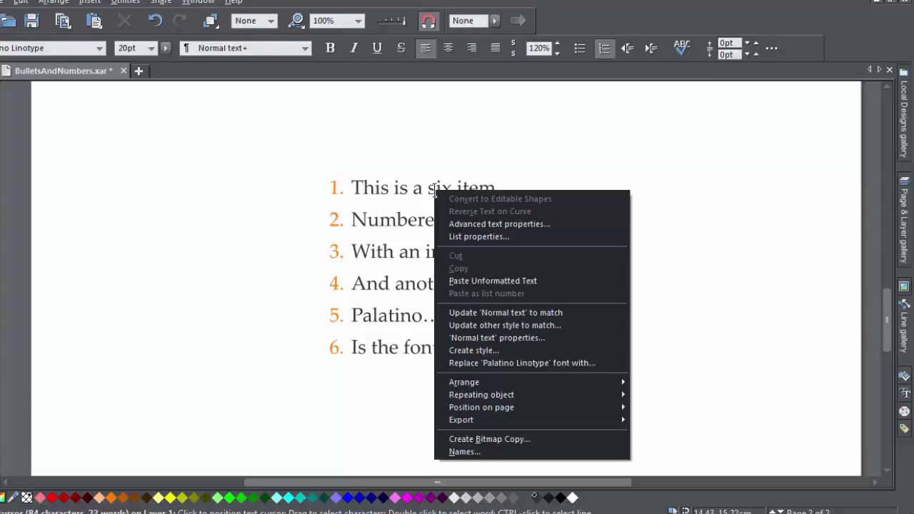
left_click(457, 235)
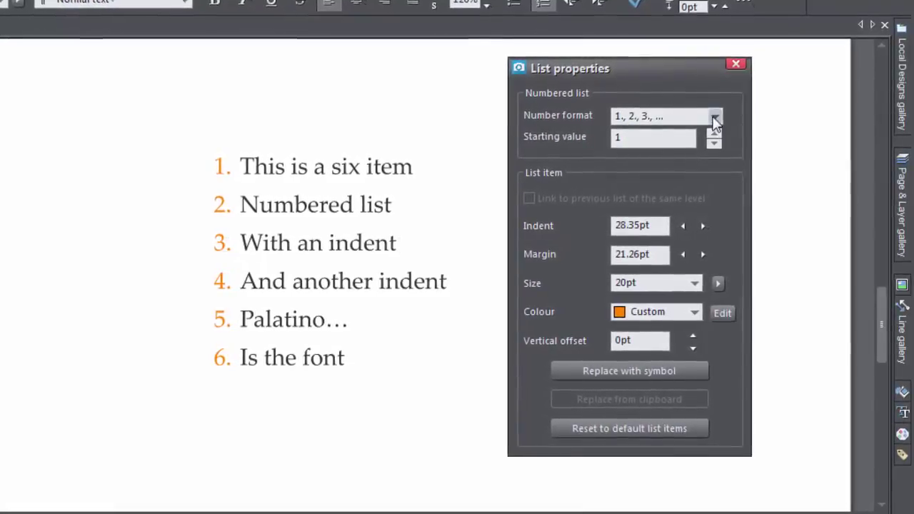
left_click(716, 118)
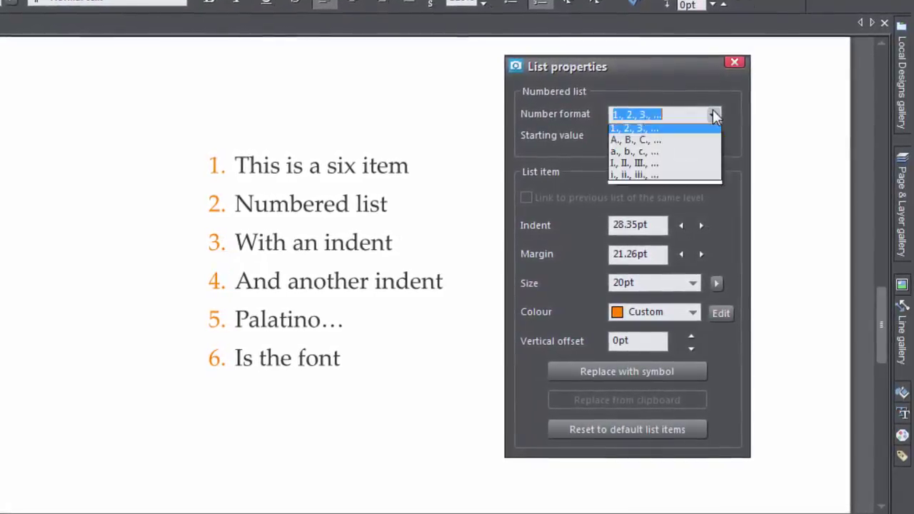
left_click(696, 154)
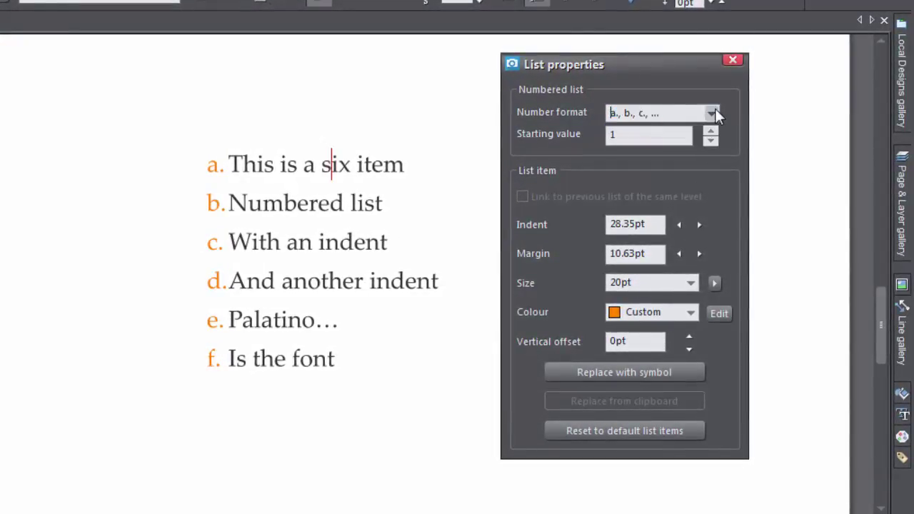
left_click(715, 111)
left_click(691, 178)
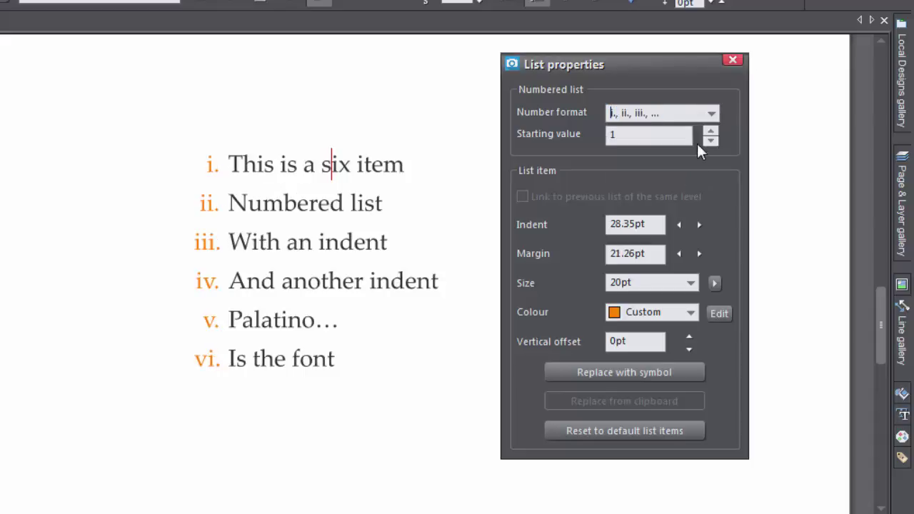
left_click(712, 118)
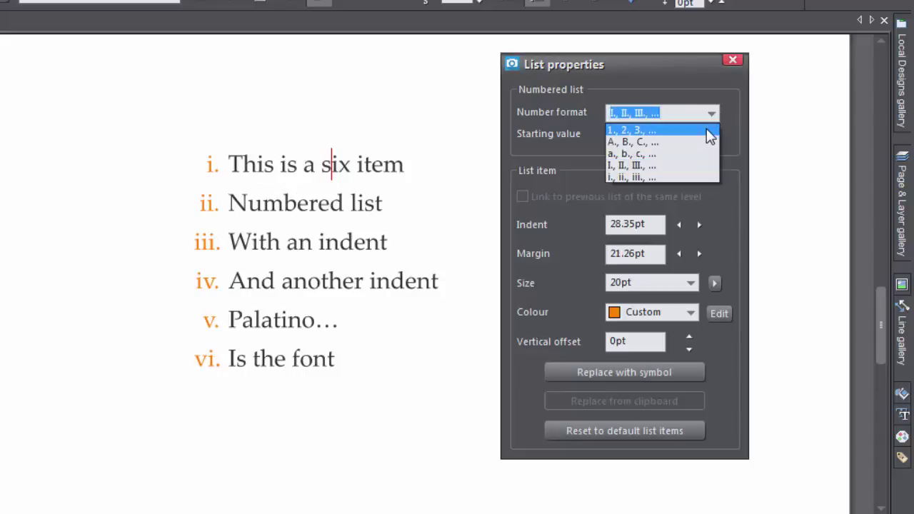
left_click(710, 130)
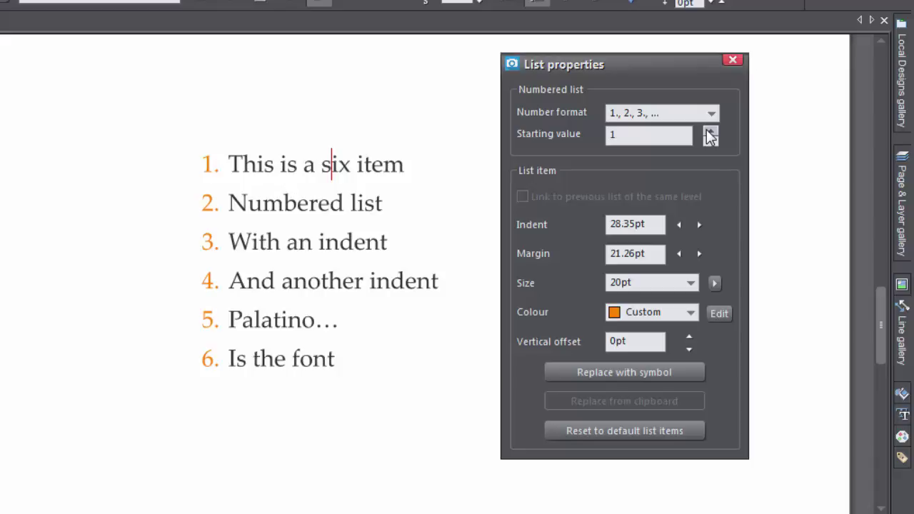
Raise the list's starting value to 5
left_click(710, 133)
left_click(710, 133)
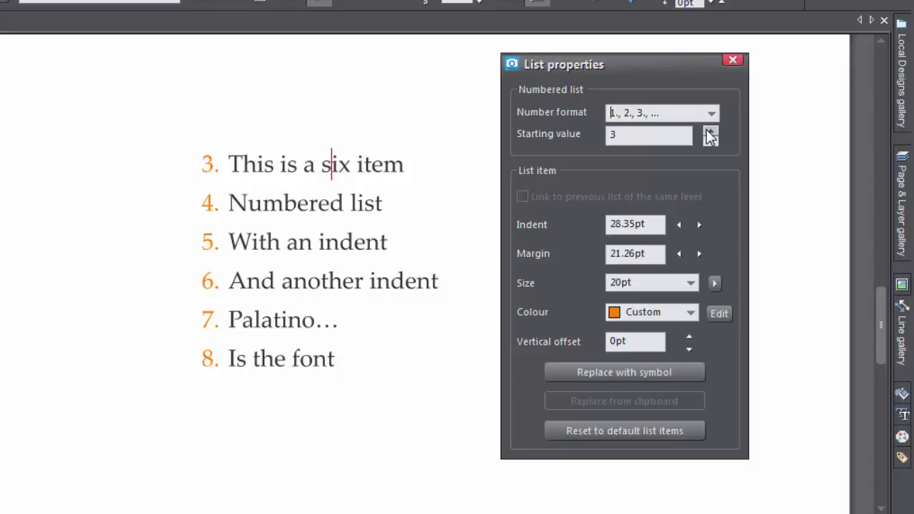
left_click(710, 133)
left_click(710, 133)
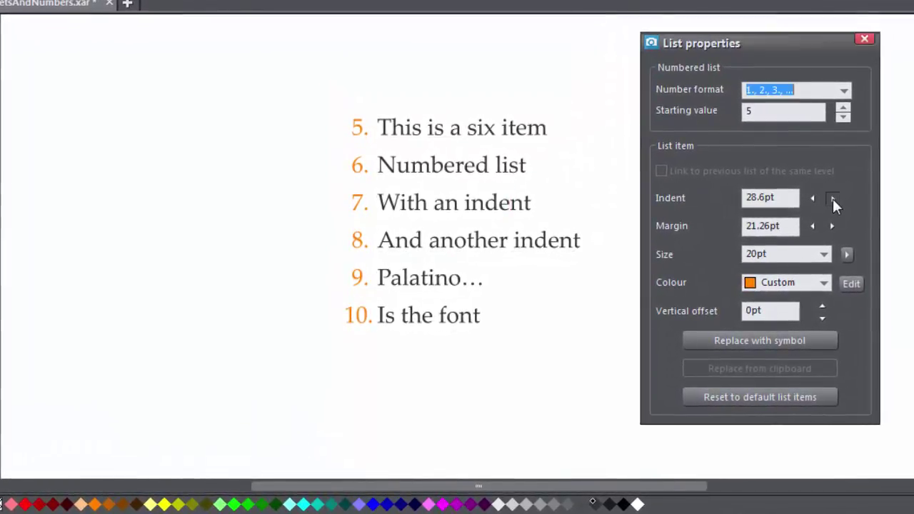
Widen the list item indent to 37.4pt
left_click(827, 200)
left_click(833, 198)
left_click(833, 199)
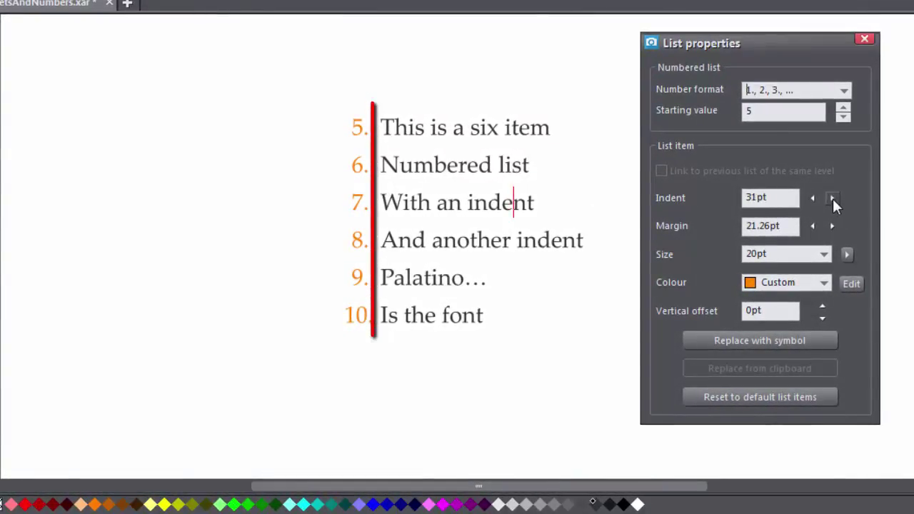
left_click(833, 198)
left_click(833, 198)
left_click(833, 199)
left_click(833, 199)
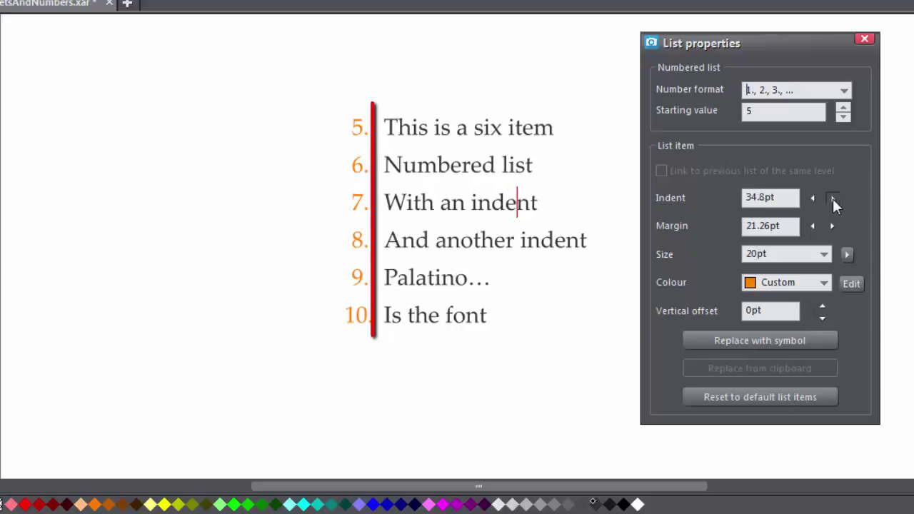
left_click(833, 199)
left_click(833, 199)
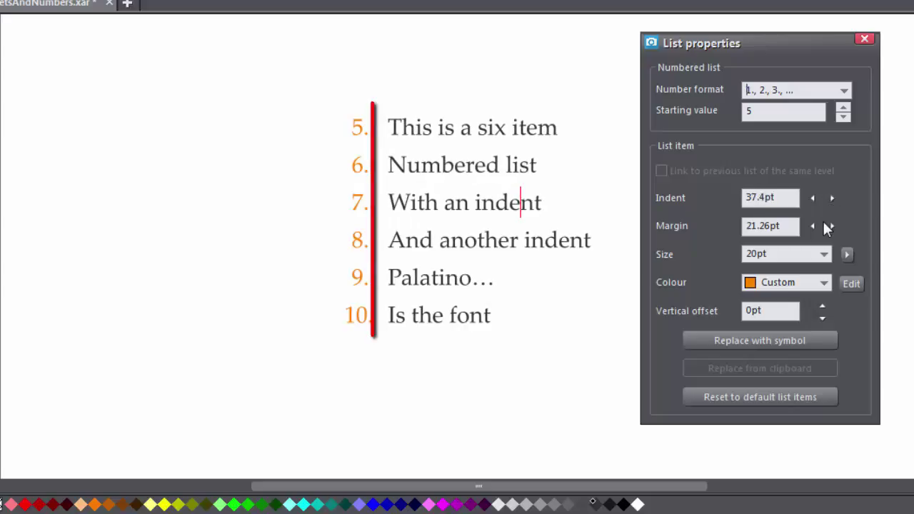
Reduce the number margin to 15pt and make the list numbers 28pt
left_click(814, 226)
left_click(815, 227)
left_click(814, 227)
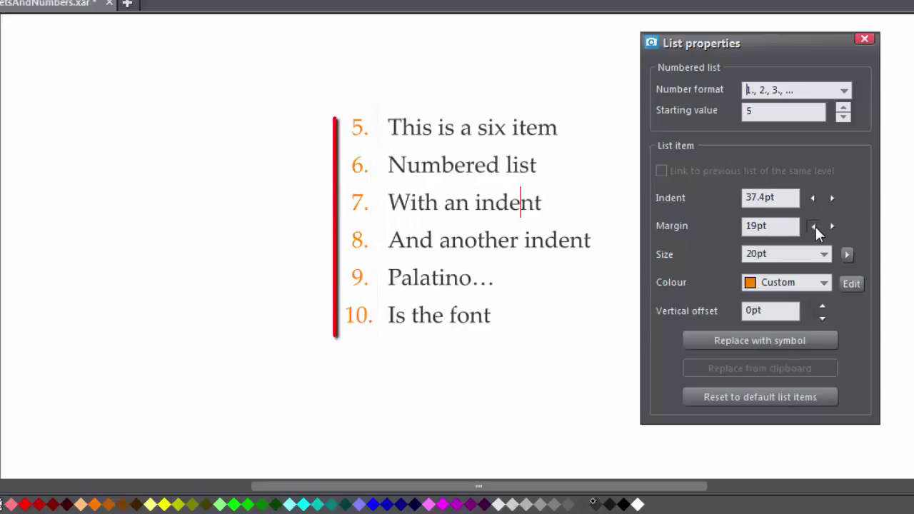
left_click(815, 227)
left_click(814, 226)
left_click(814, 227)
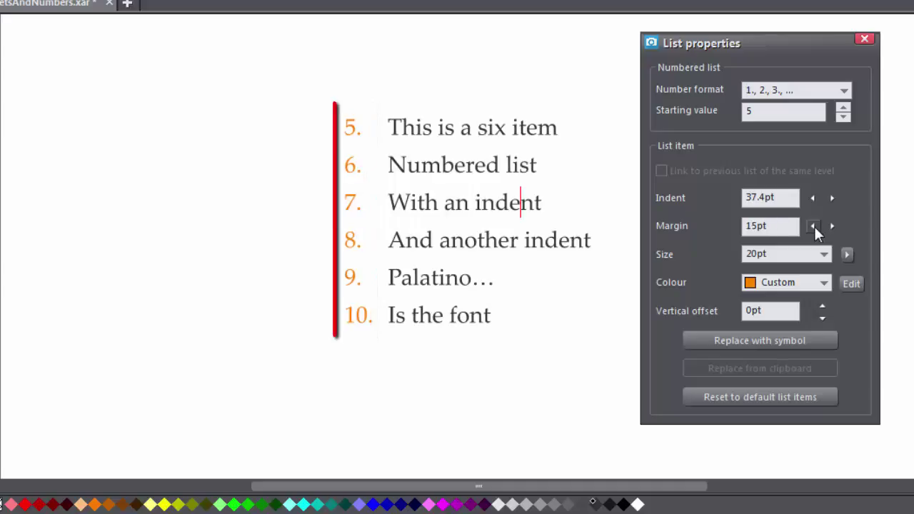
left_click(824, 252)
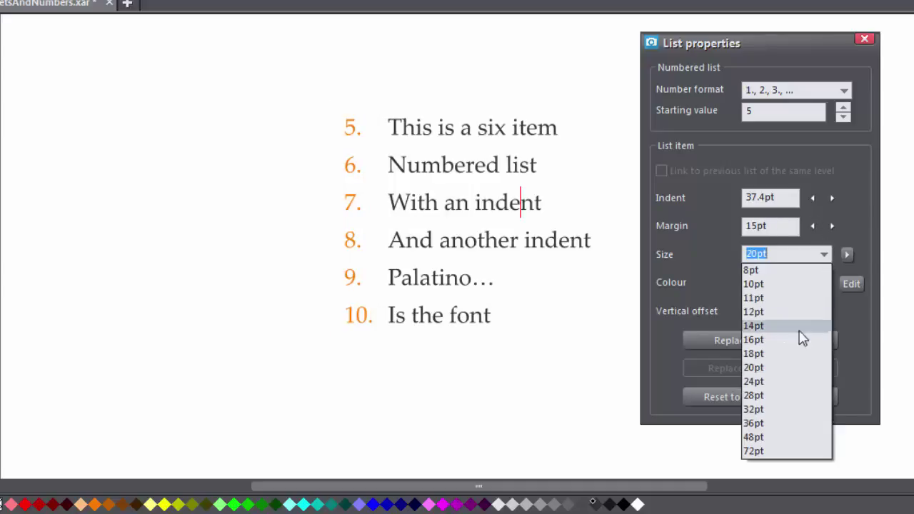
left_click(773, 391)
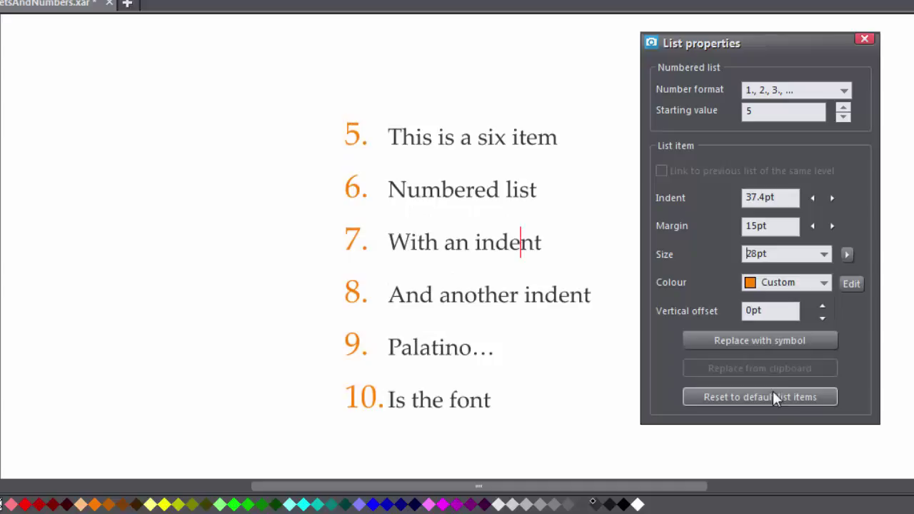
Open the colour editor for the orange numbers, then lower their vertical offset slightly
left_click(826, 282)
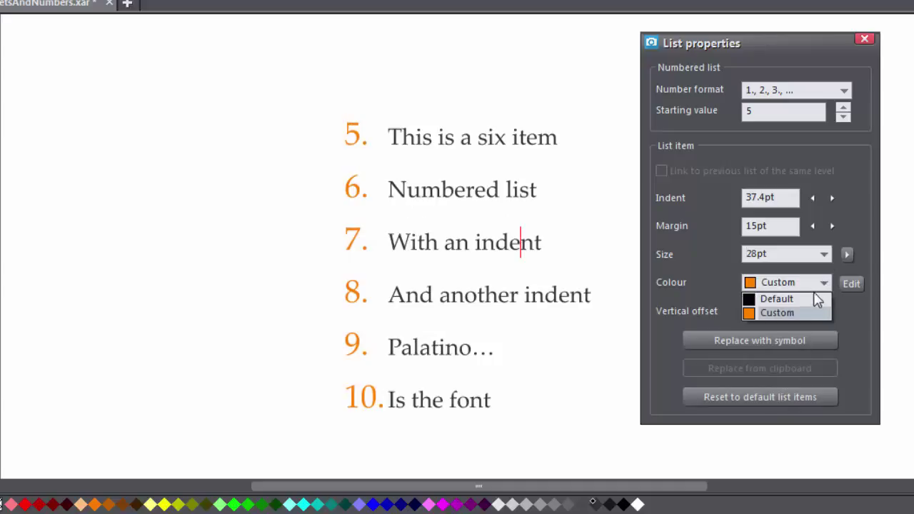
left_click(844, 282)
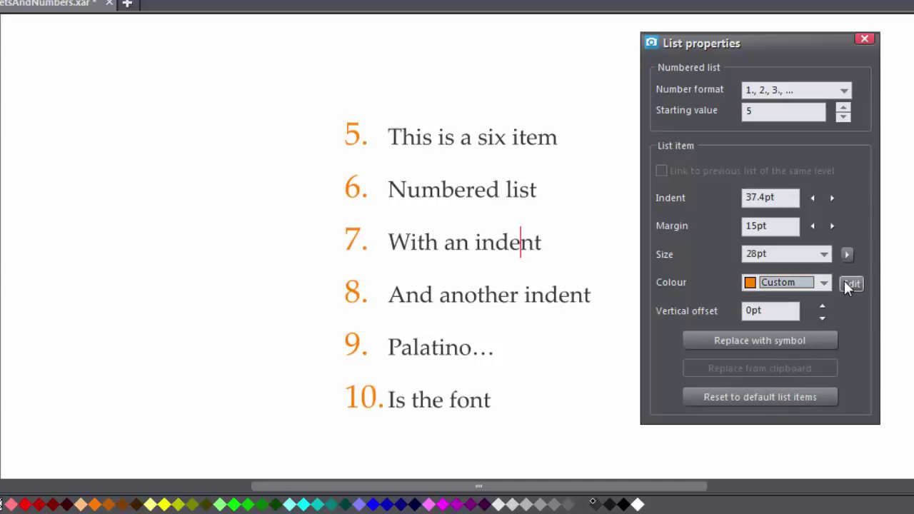
left_click(851, 284)
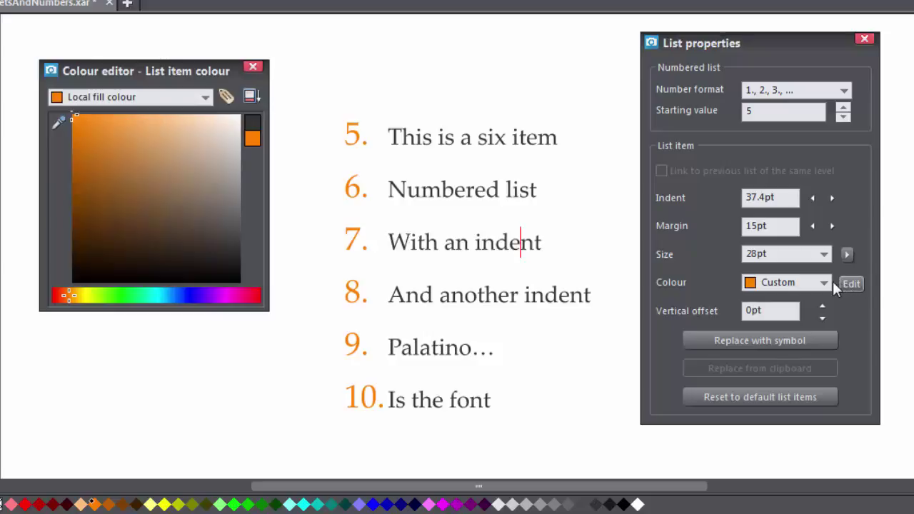
left_click(253, 67)
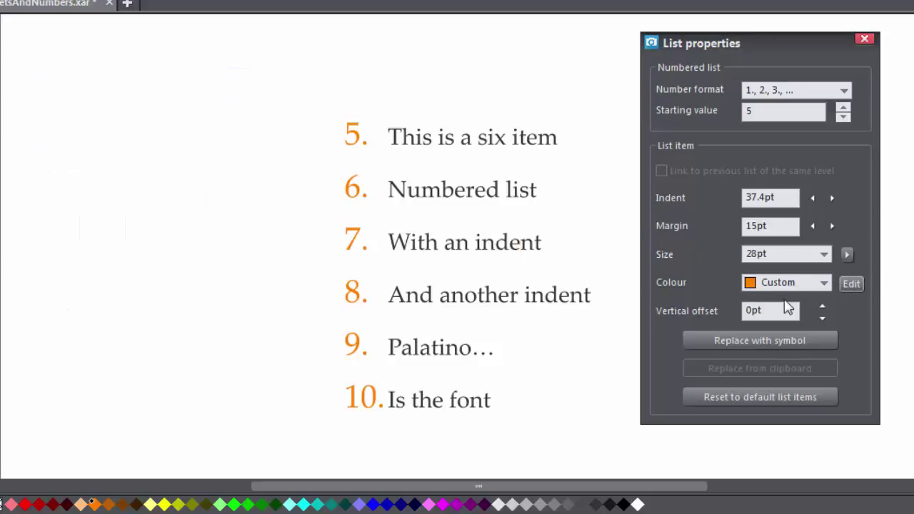
left_click(827, 318)
left_click(823, 318)
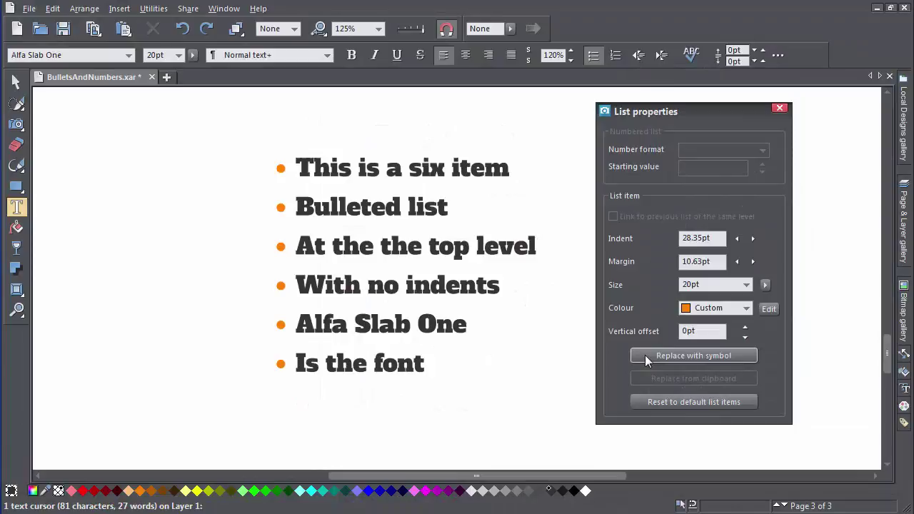
Replace the orange dot bullets with the TripAdvisor owl icon symbol
left_click(645, 355)
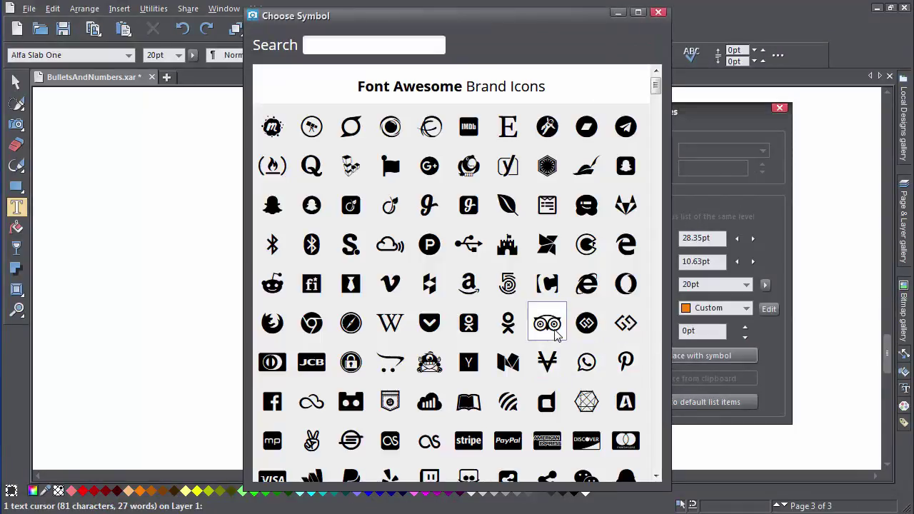
left_click(547, 323)
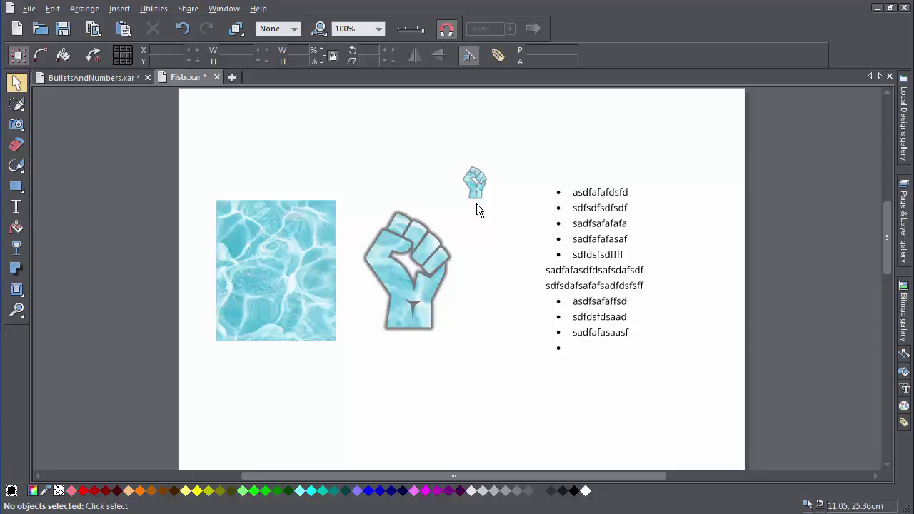
Use the copied small fist graphic as bullets, then reset the list to default bullets
key("ctrl+c")
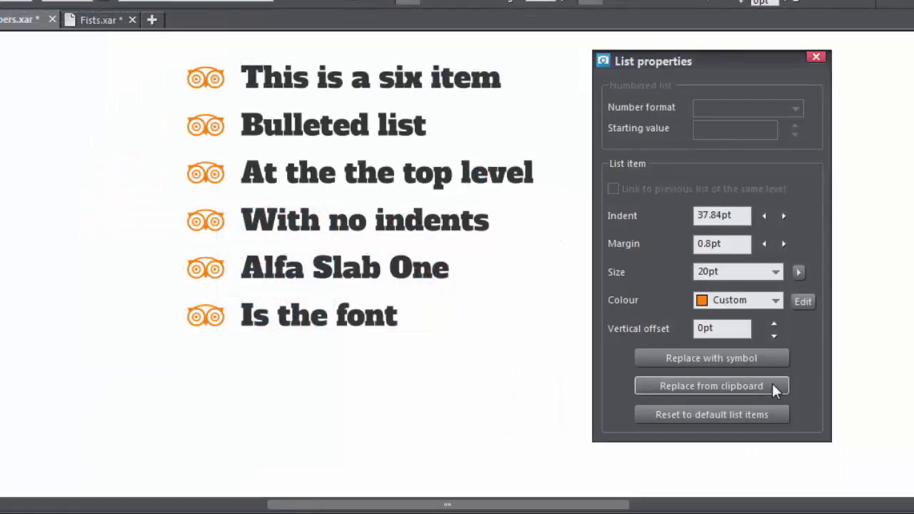
left_click(772, 383)
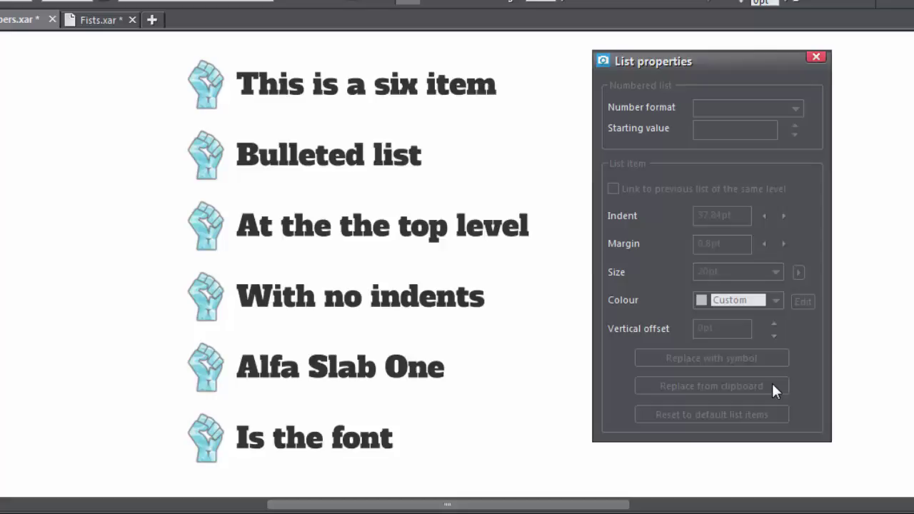
left_click(390, 368)
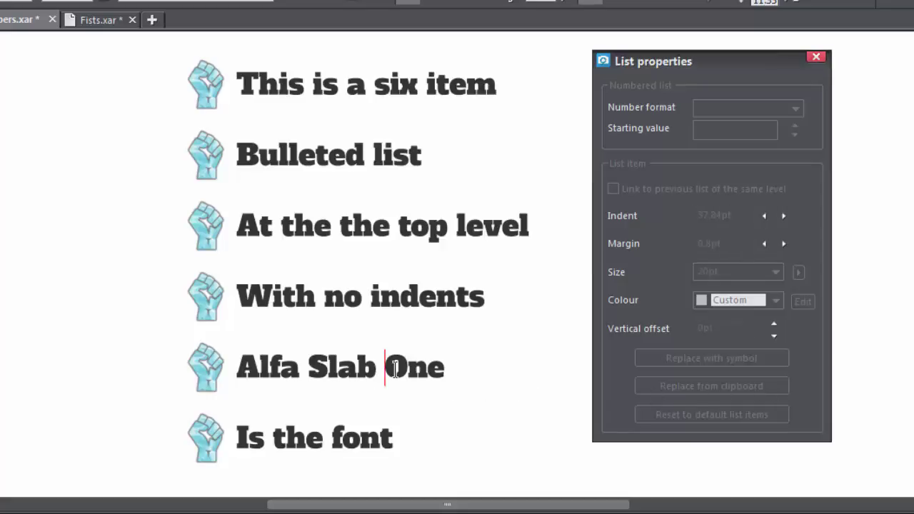
left_click(636, 414)
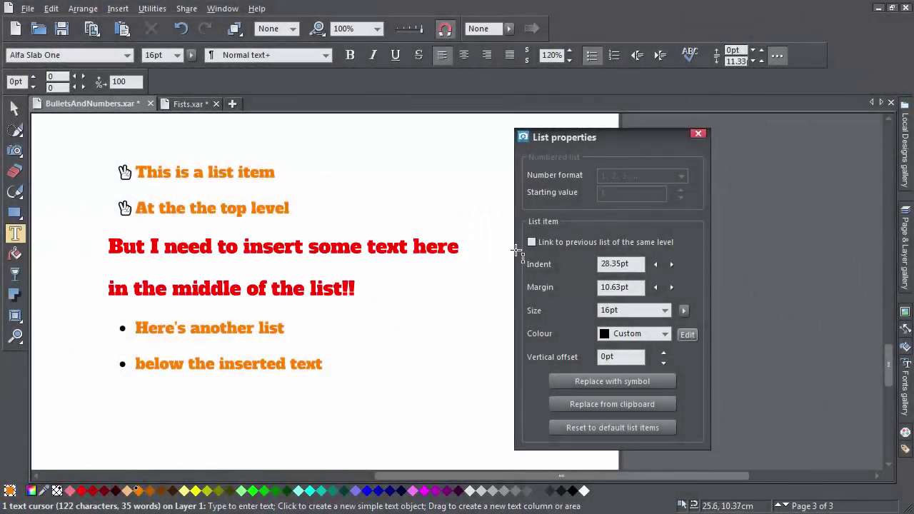
Link the lower list to the upper hand-bullet list and switch both to numbering
left_click(532, 243)
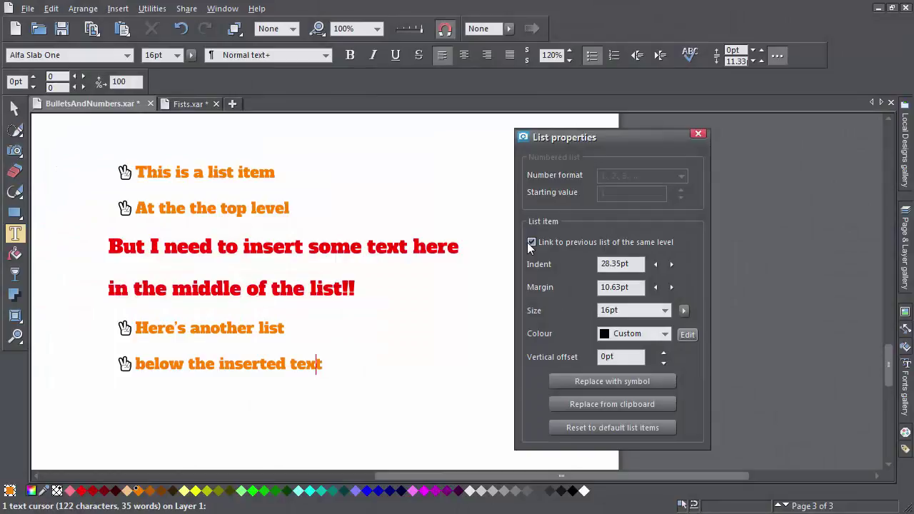
left_click(531, 242)
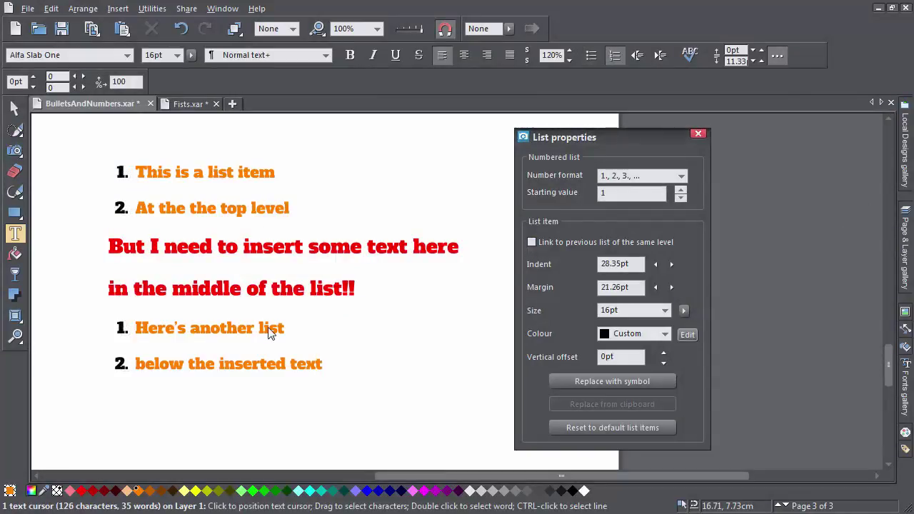
Link the lower items, including the indented one, so numbering continues as 3. and 4
left_click(270, 330)
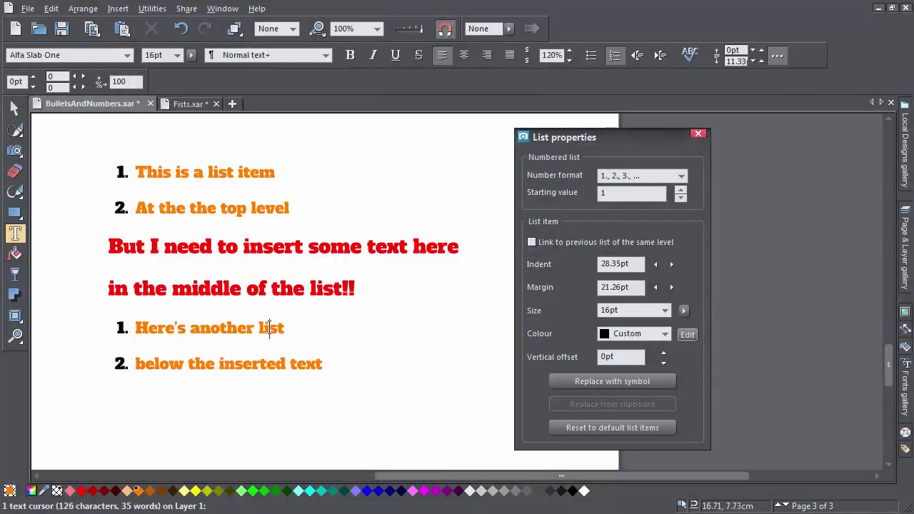
left_click(533, 243)
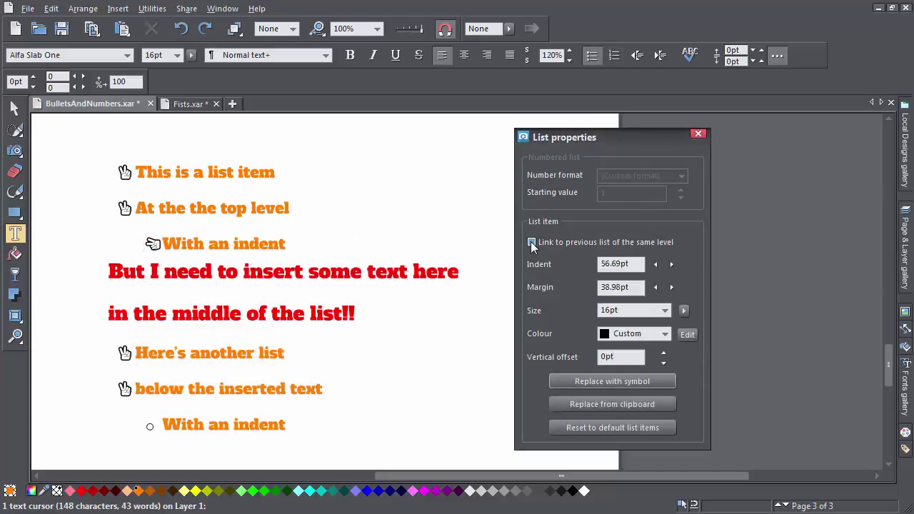
left_click(531, 242)
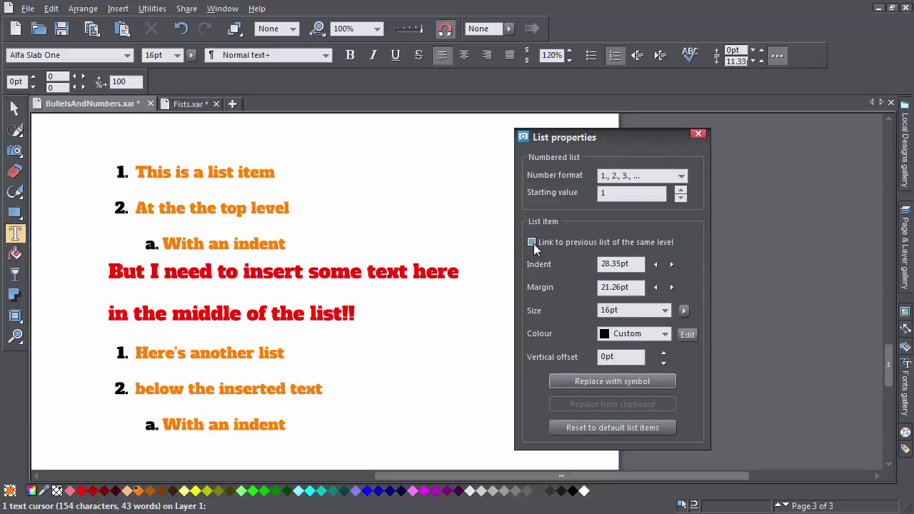
left_click(533, 243)
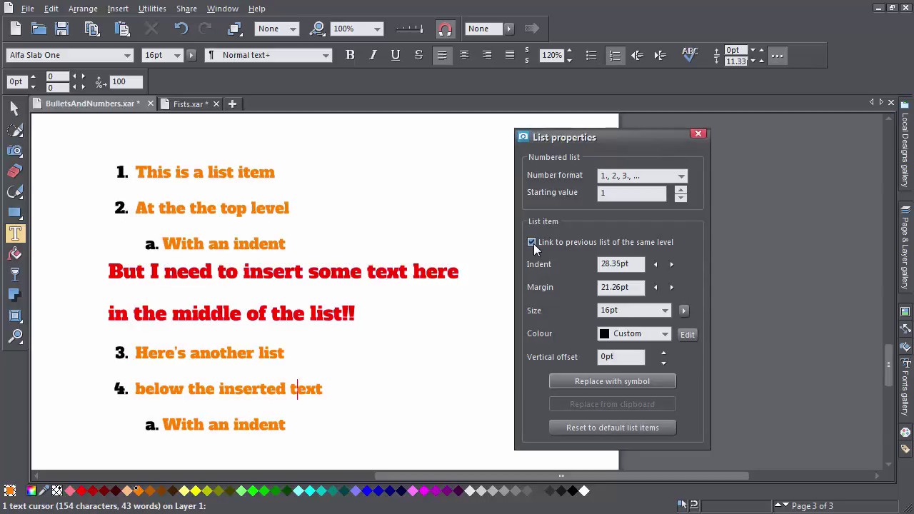